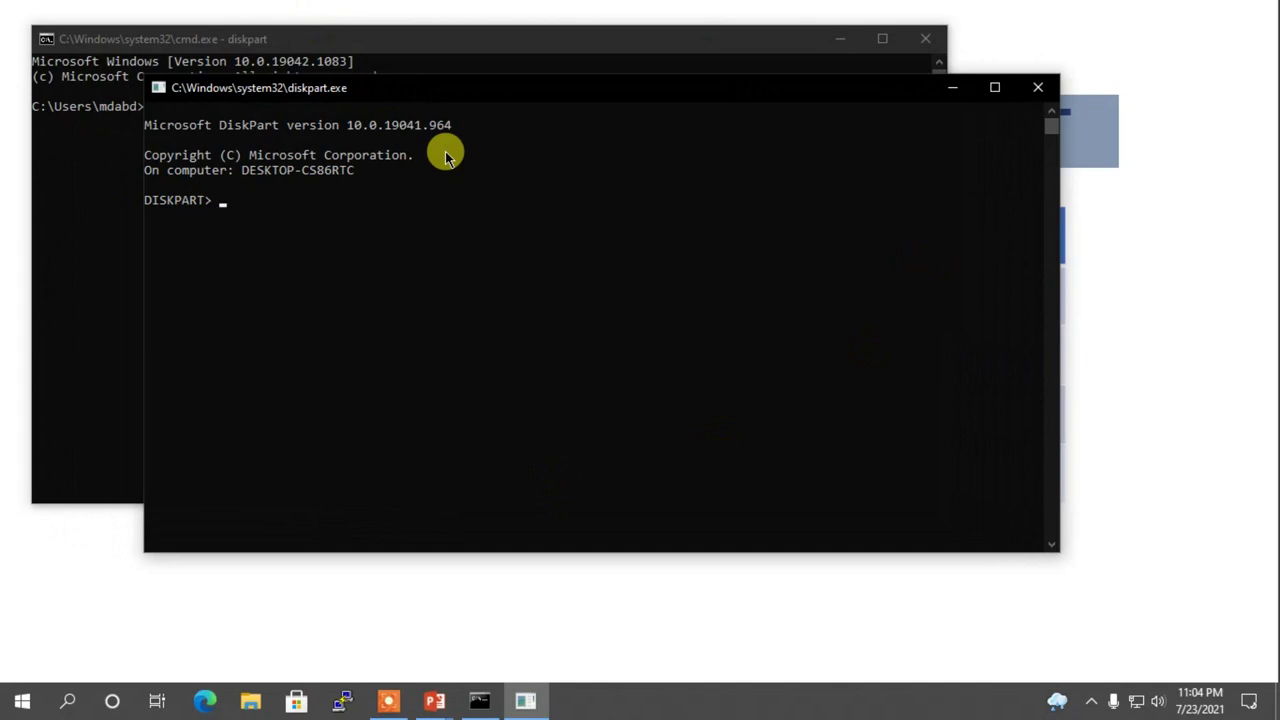
- List the computer's disks in DiskPart to check their partition style, and exit both DiskPart and the command prompt
text(list disk)
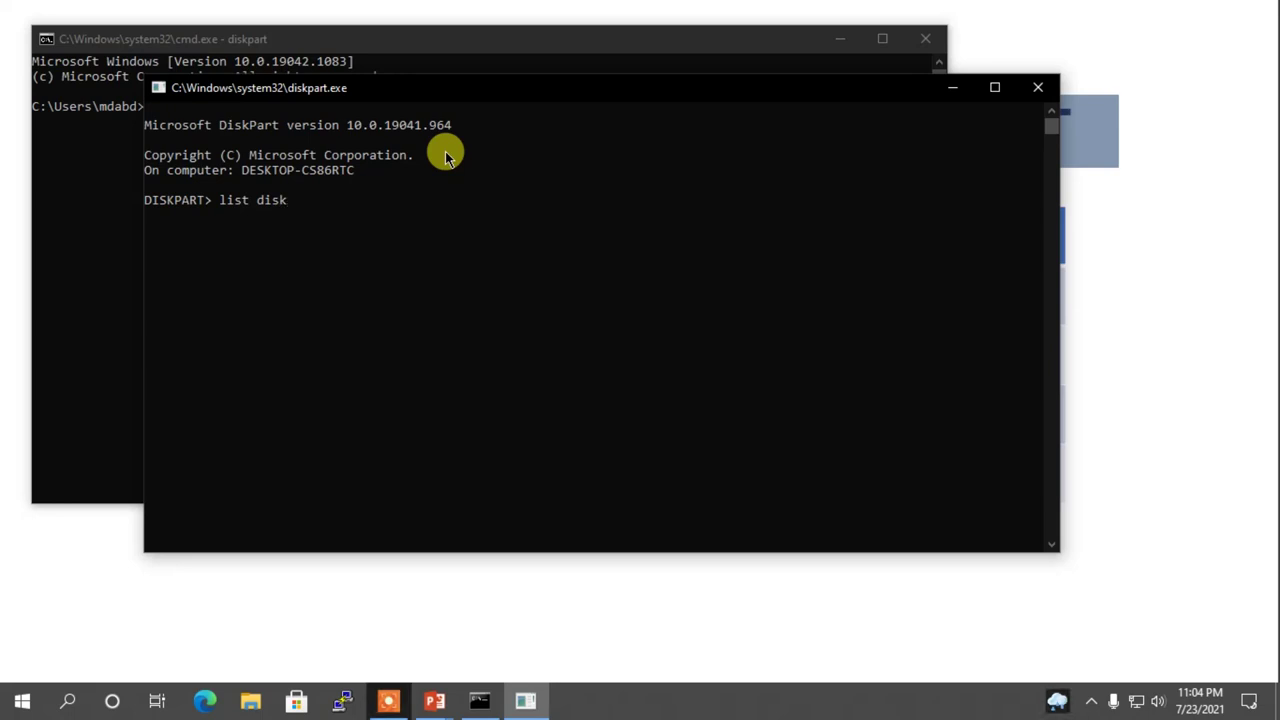
key(Return)
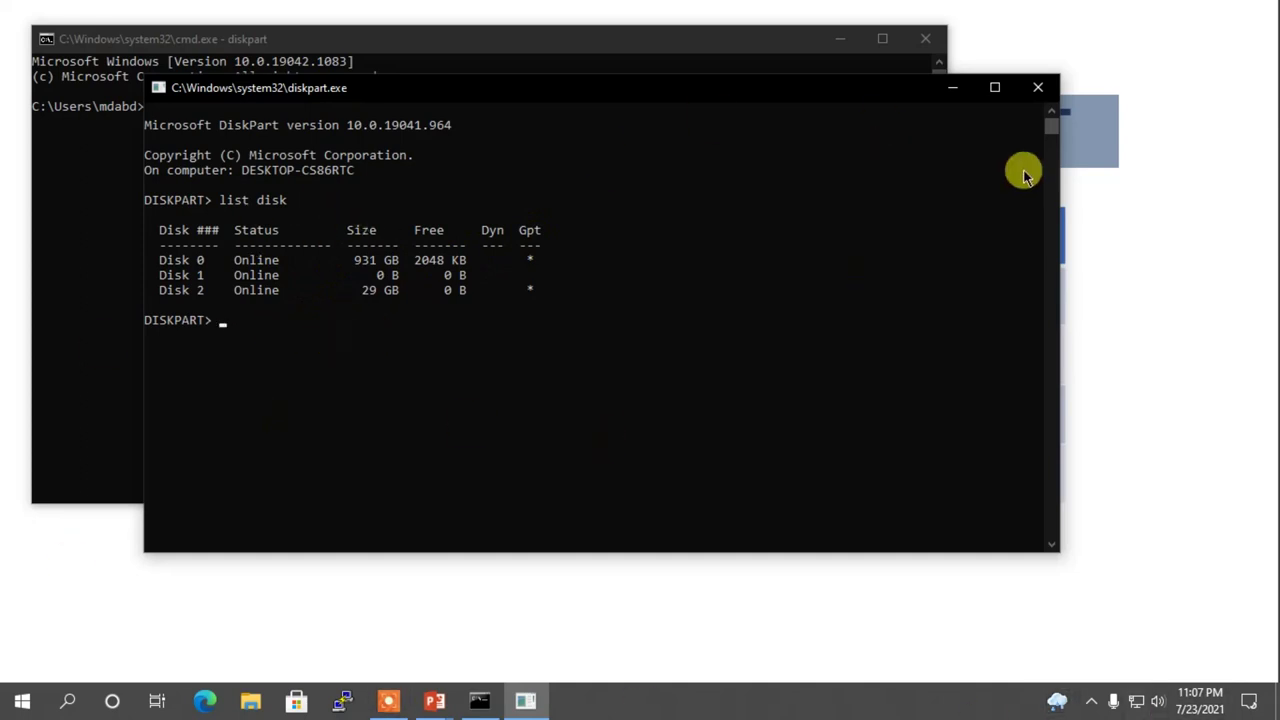
text(xit)
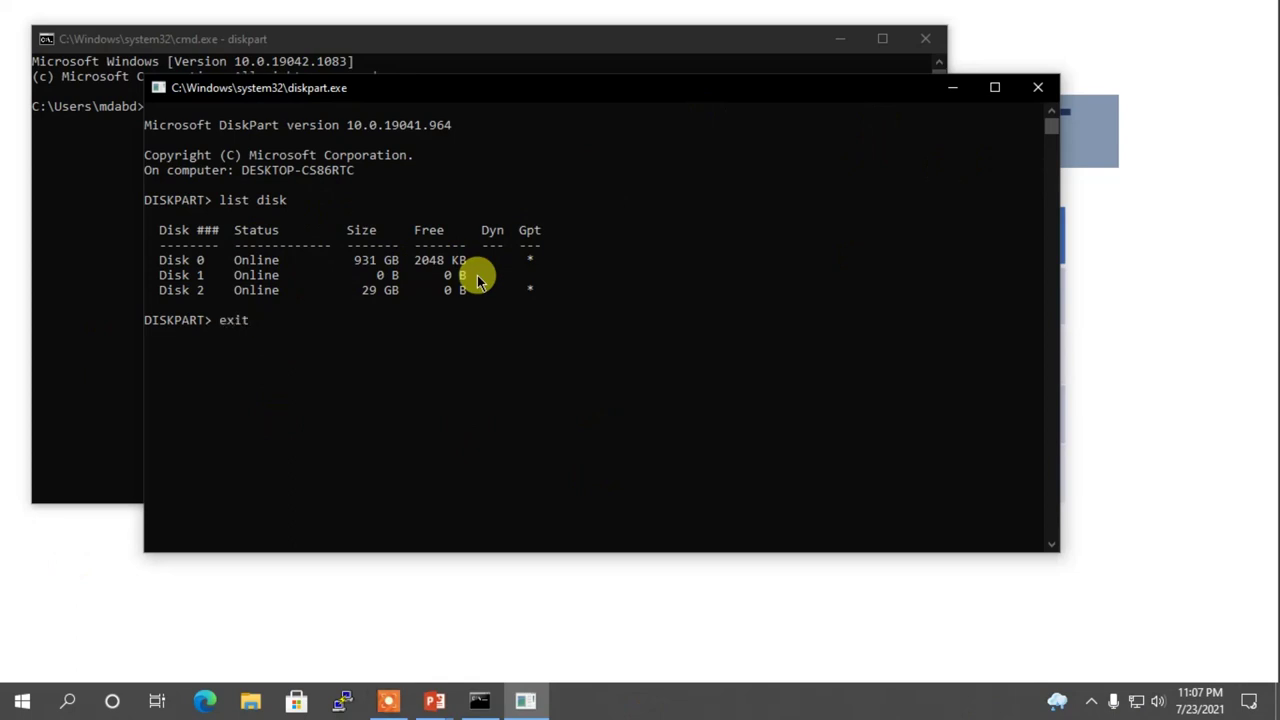
key(Return)
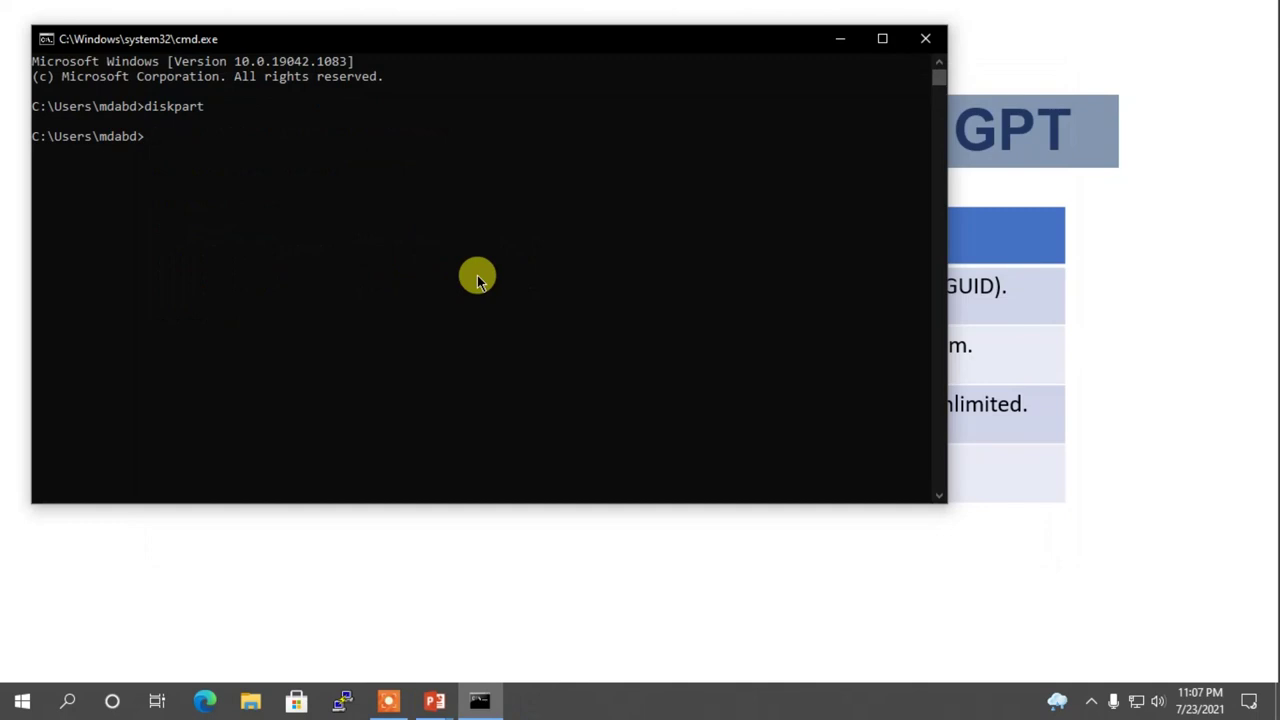
text(exit)
key(Return)
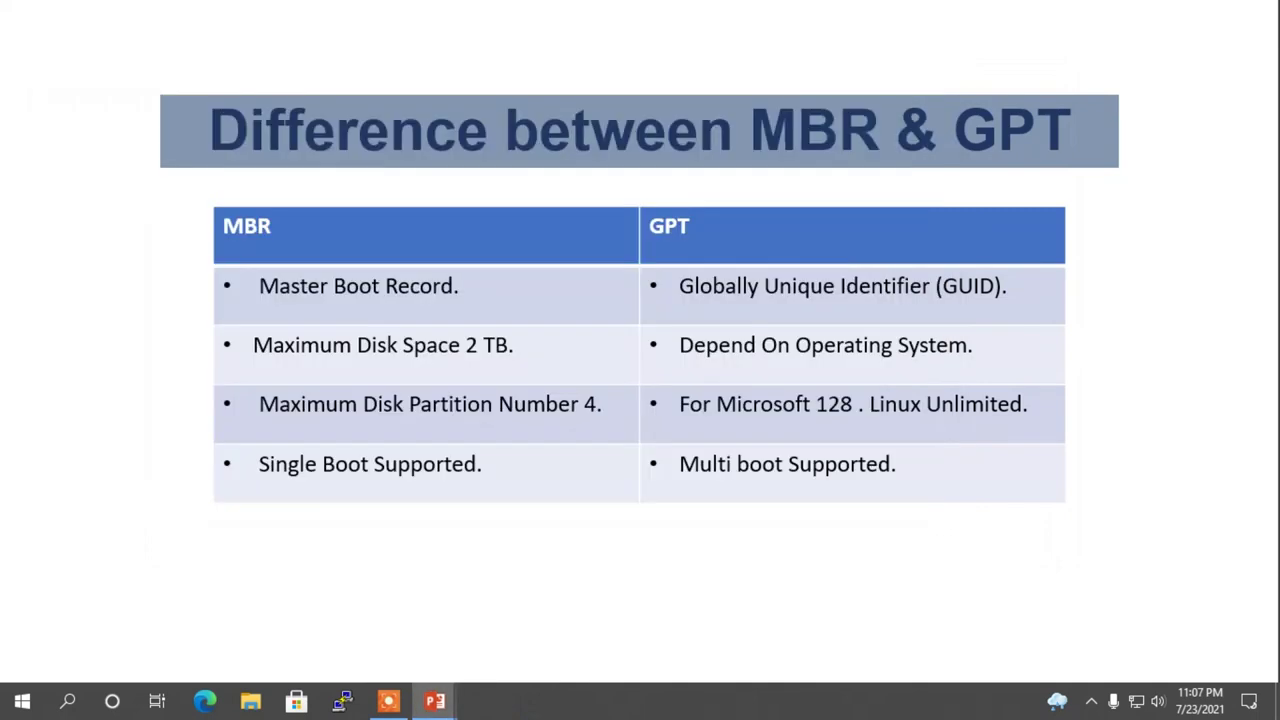
- Switch to Microsoft Edge and search the web for "rufus download"
click(212, 703)
click(212, 700)
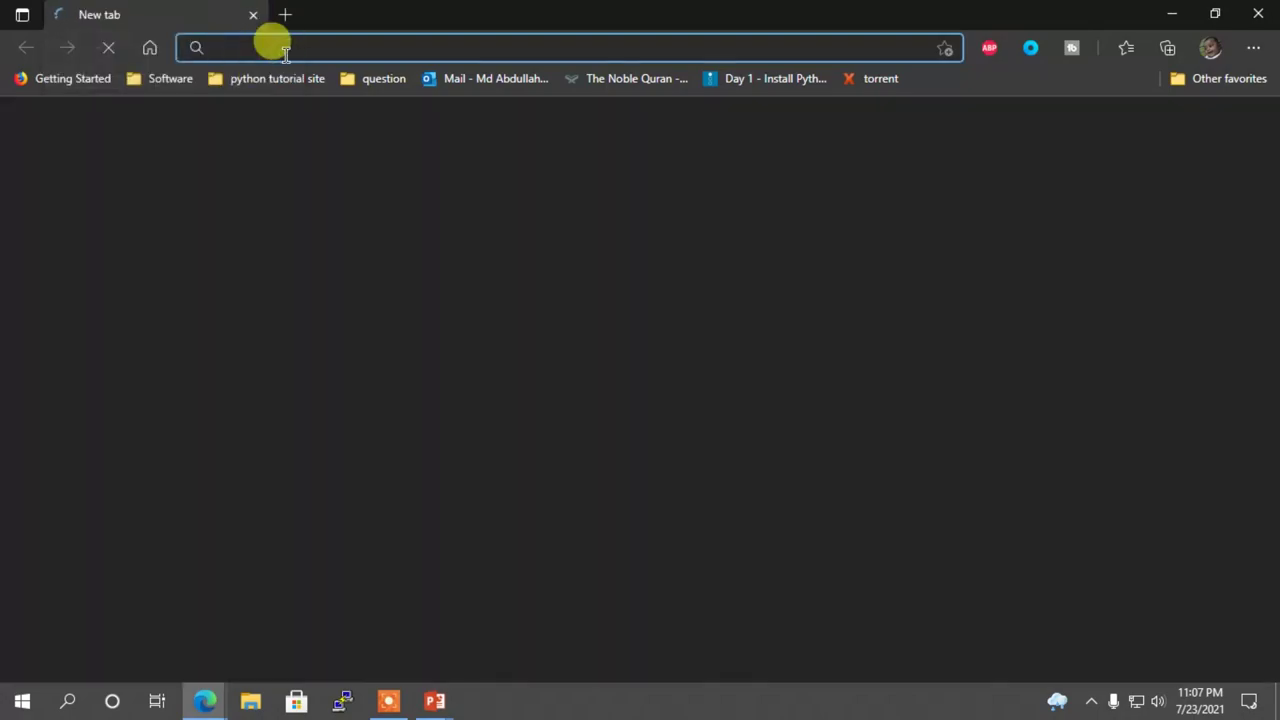
text(rufus)
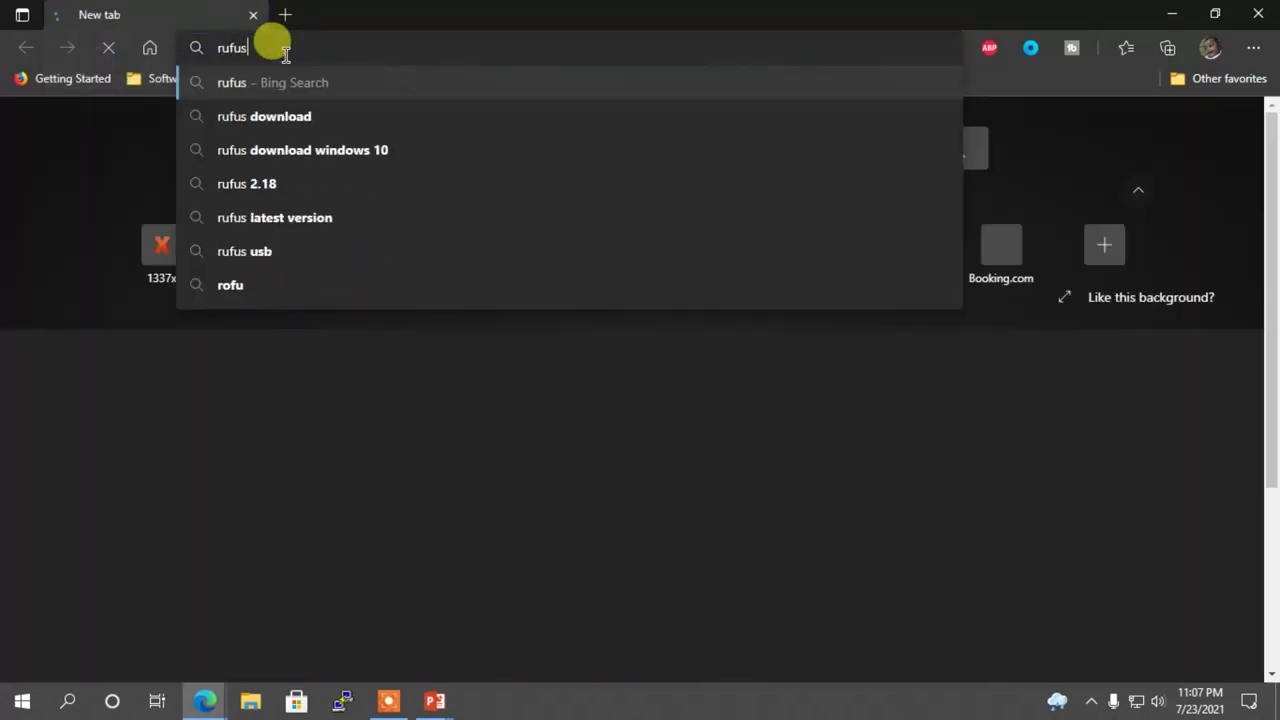
key(Down)
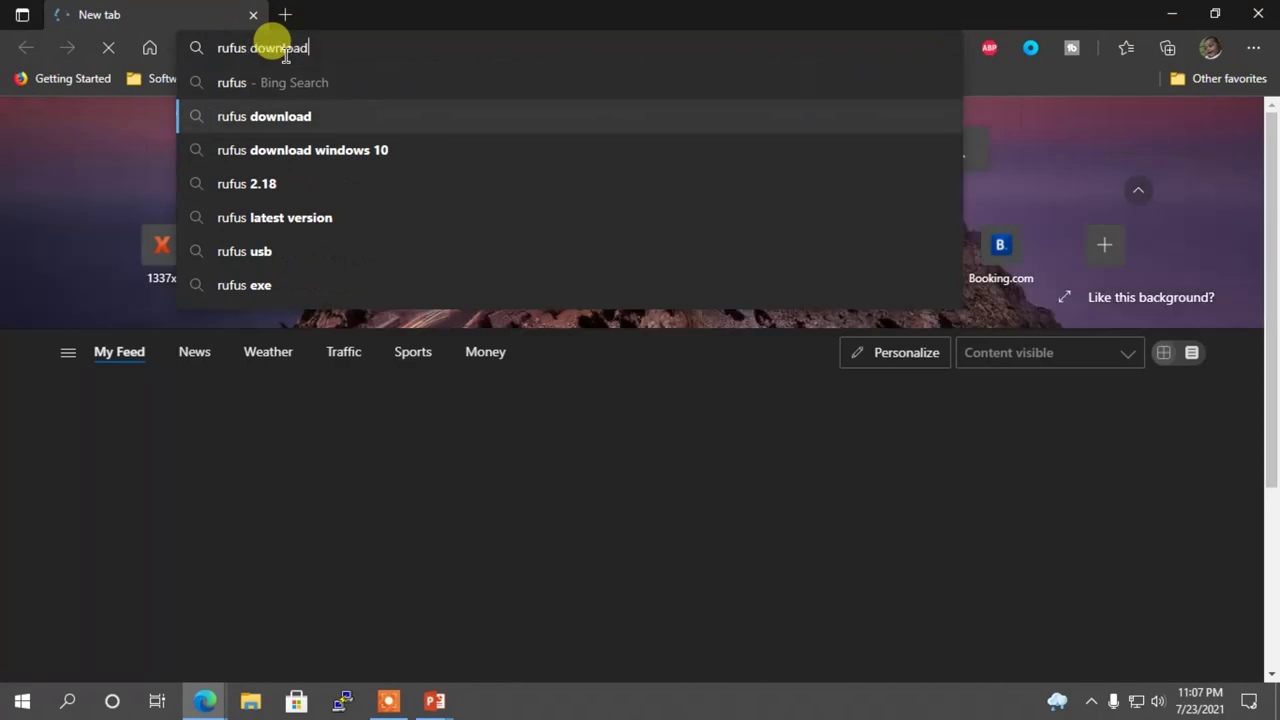
key(Return)
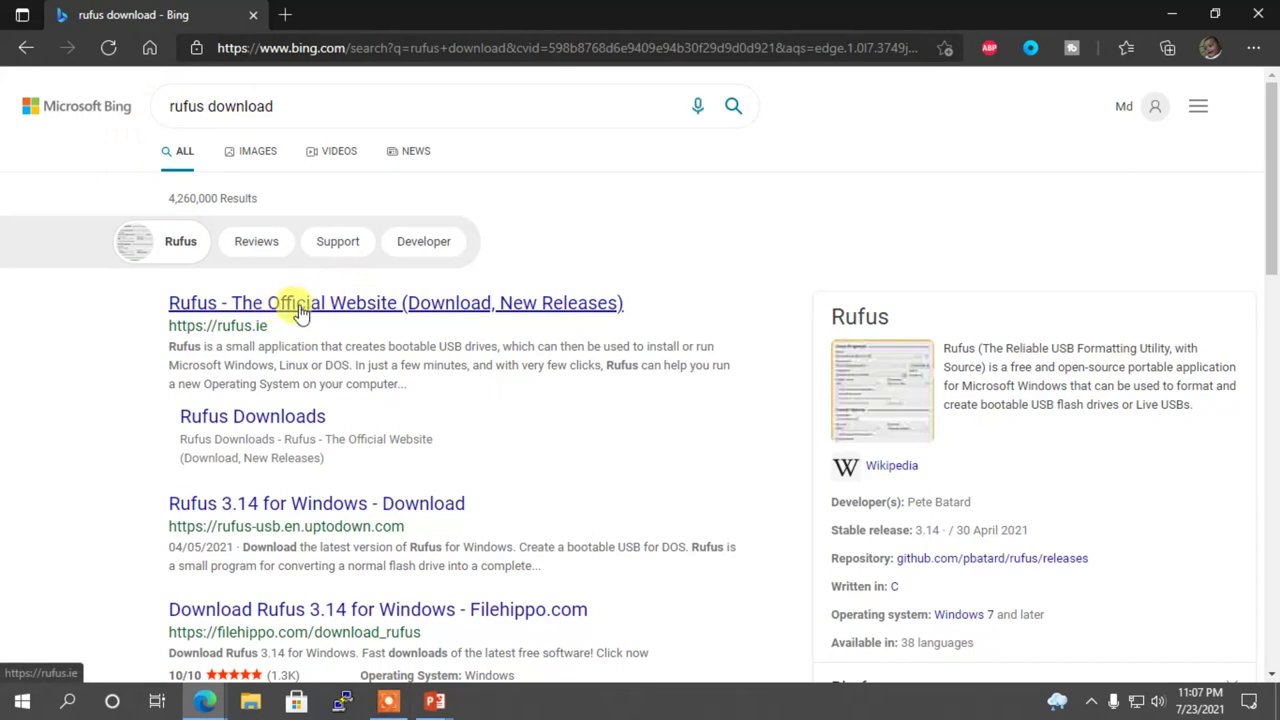
- Download rufus-3.14.exe from the official Rufus Downloads page and launch it
click(286, 416)
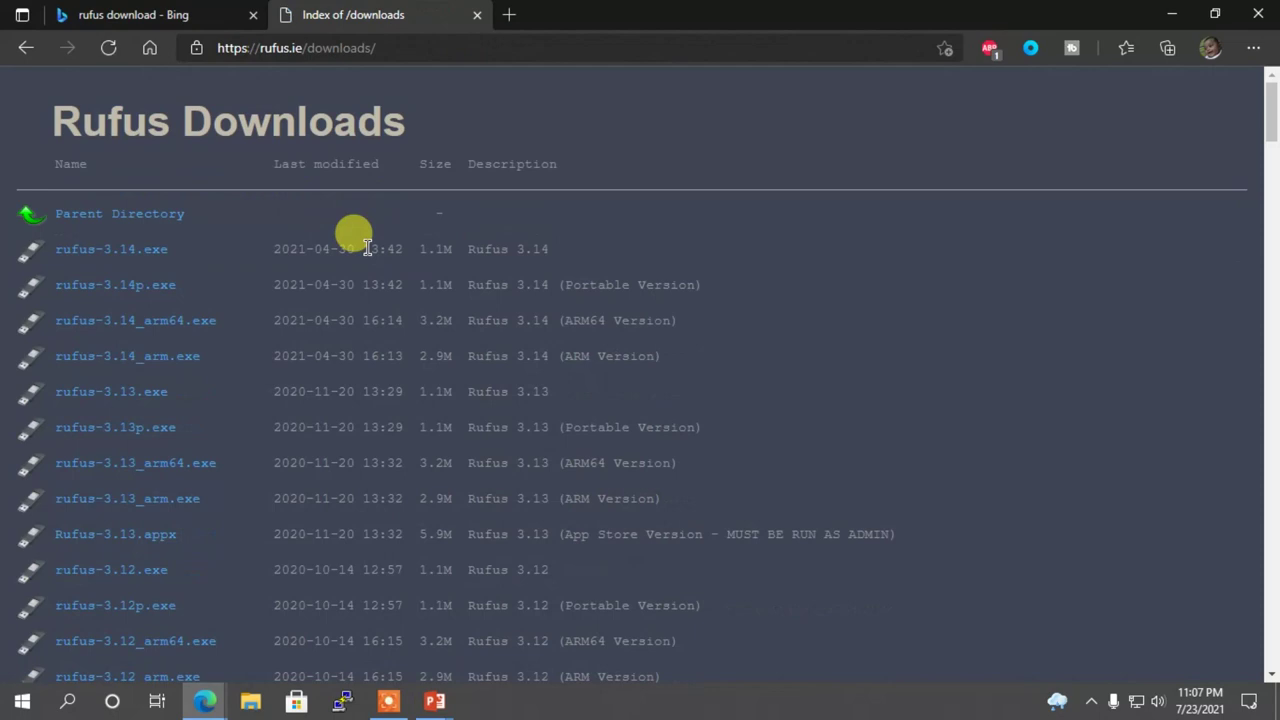
click(92, 252)
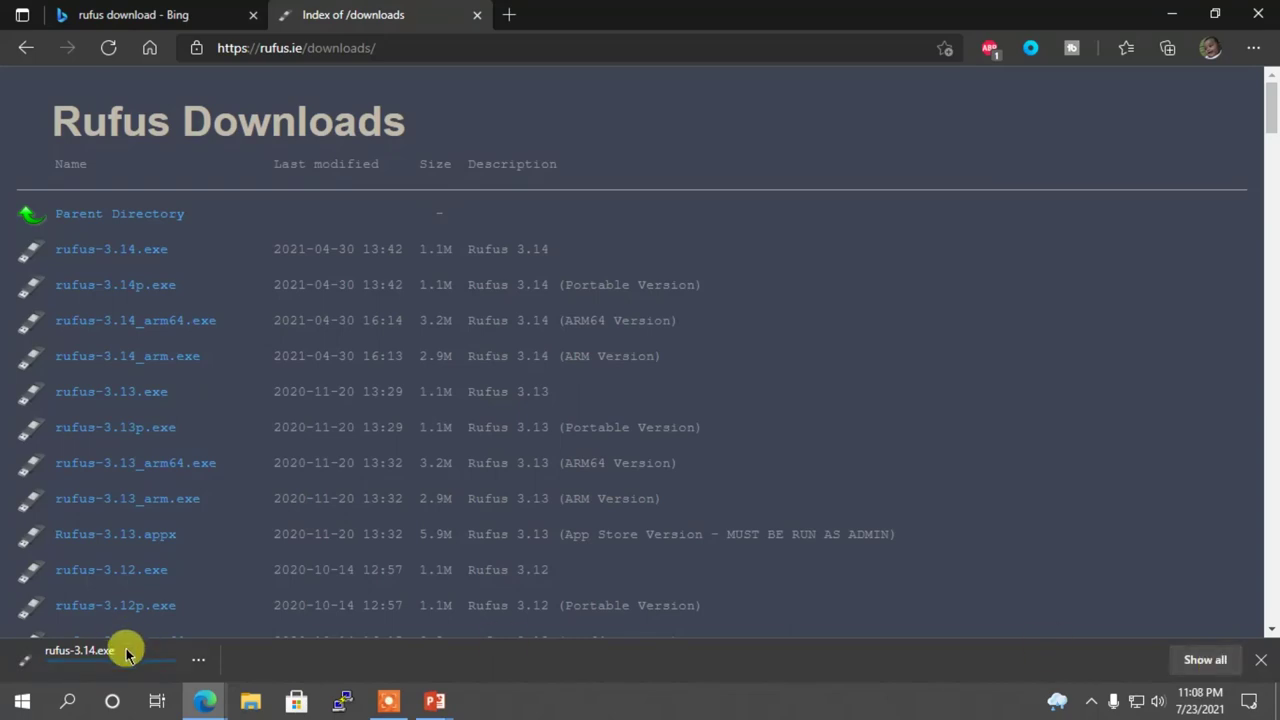
click(80, 667)
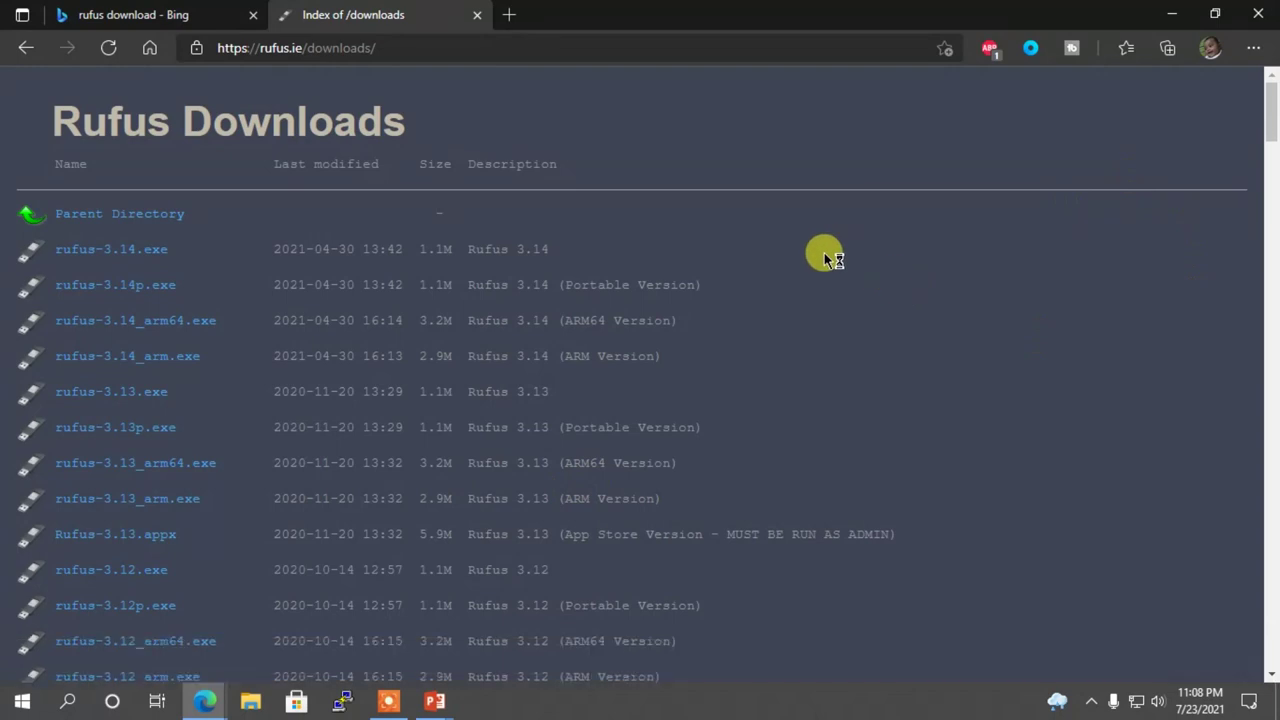
click(720, 370)
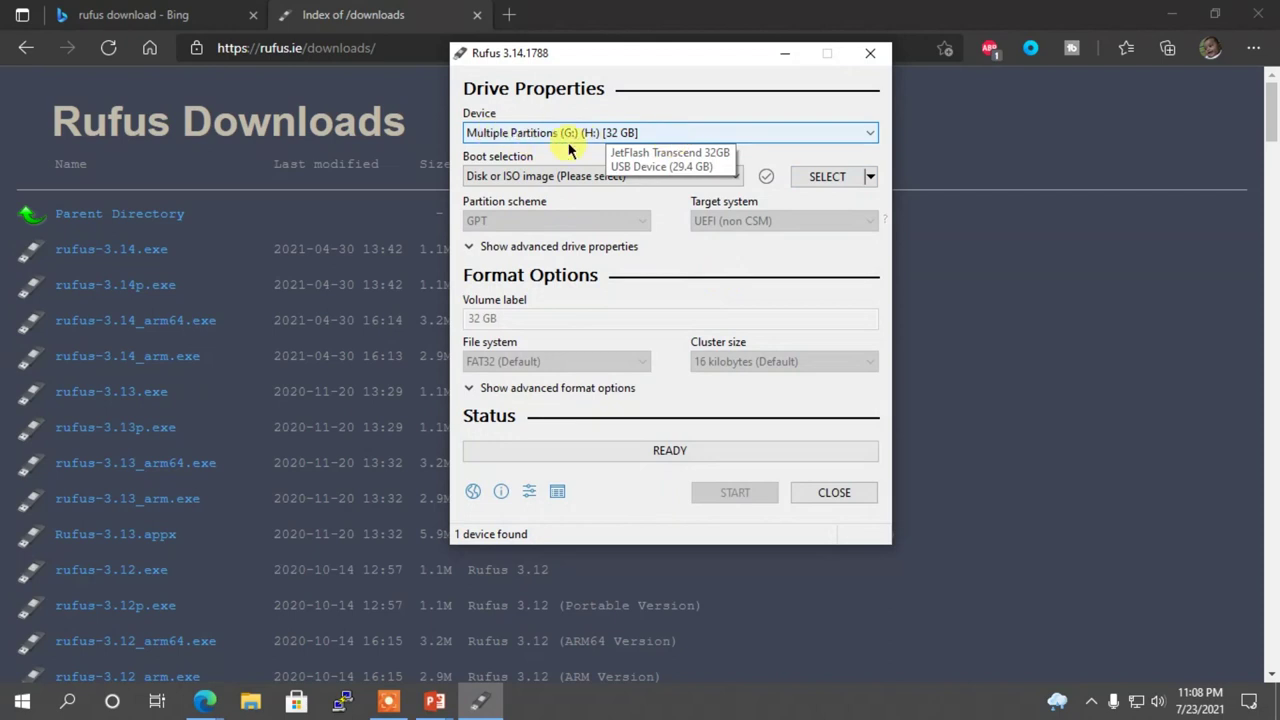
- Choose the 32 GB USB device and load win_10_lite by Blackfish_IT.iso from the desktop's New folder as the boot image
click(748, 133)
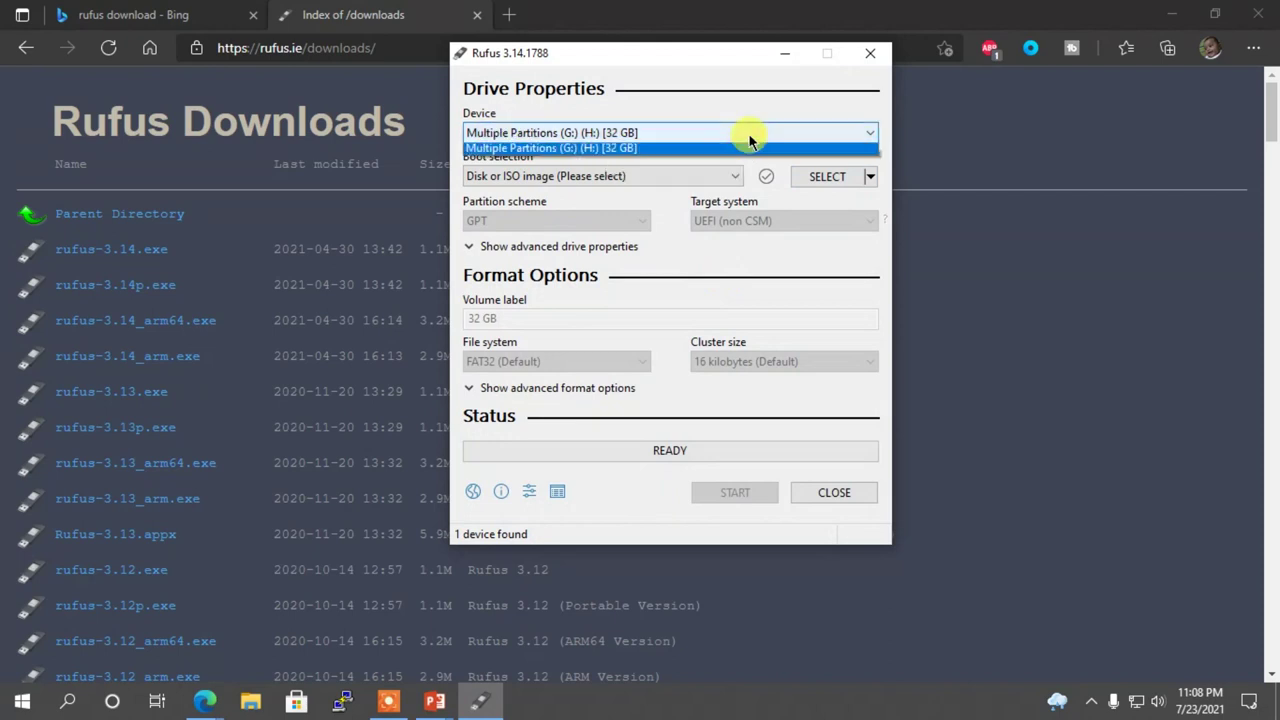
click(614, 152)
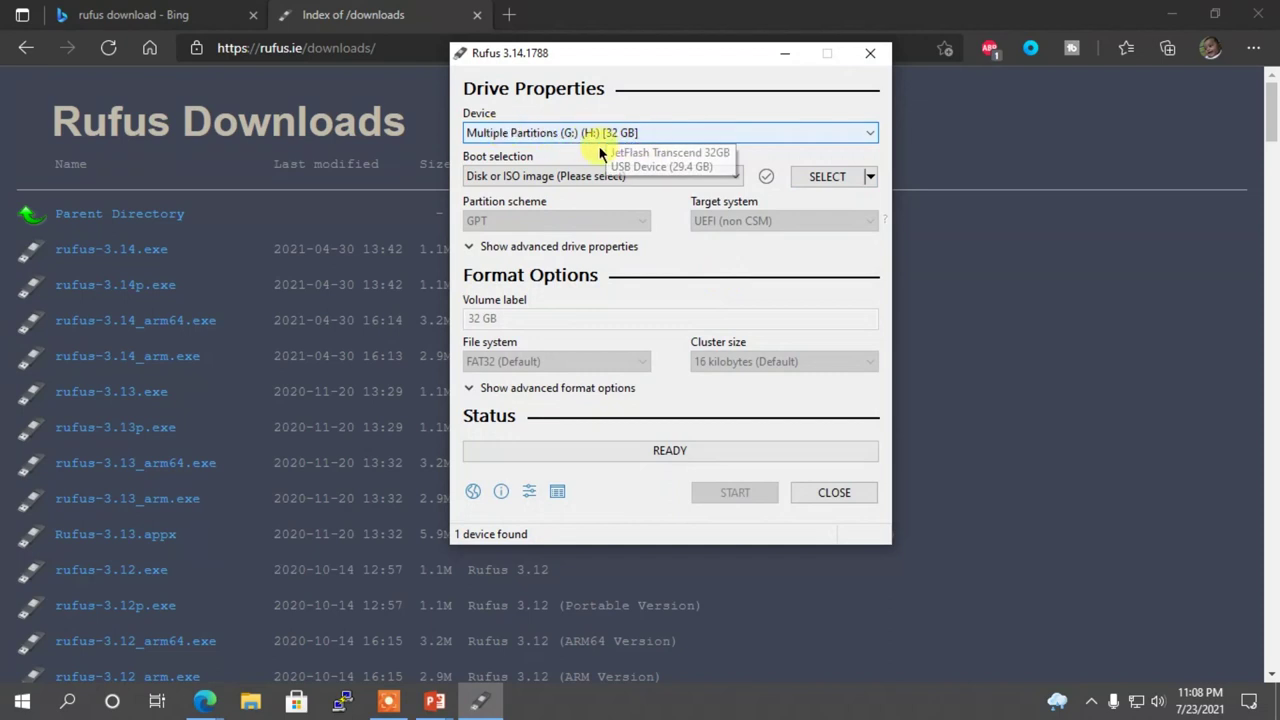
click(828, 177)
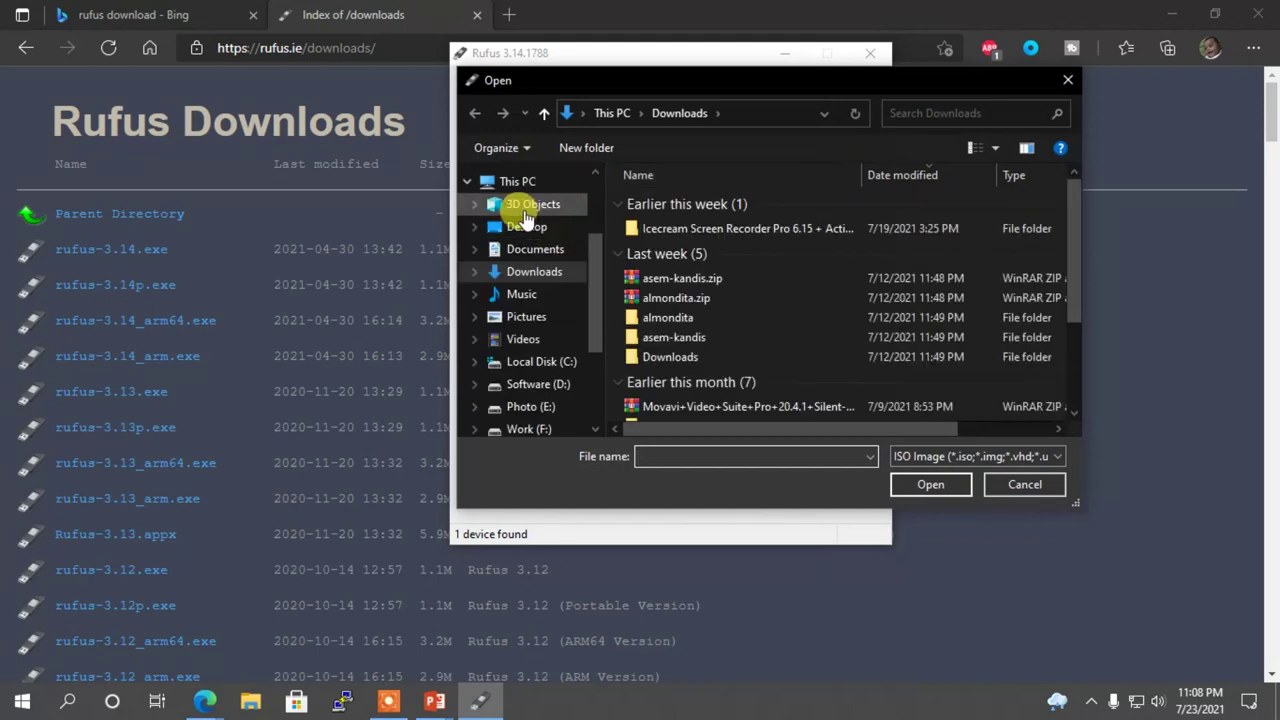
click(529, 229)
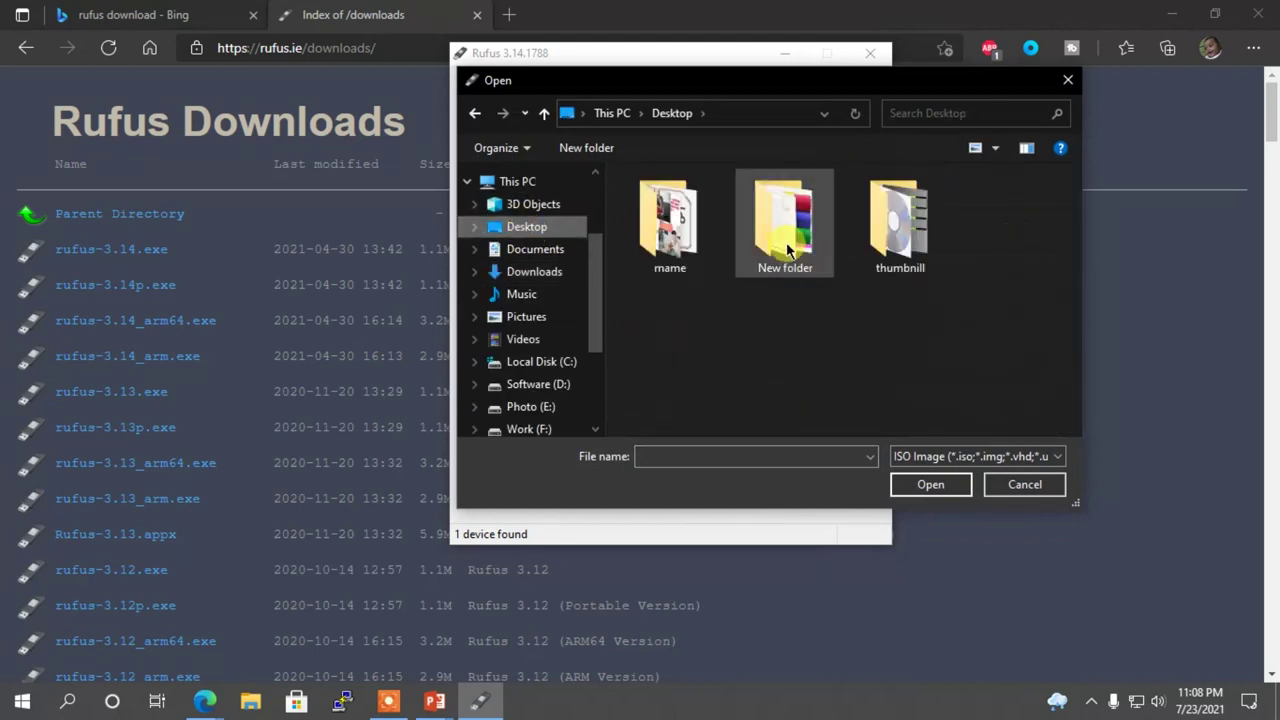
double_click(777, 195)
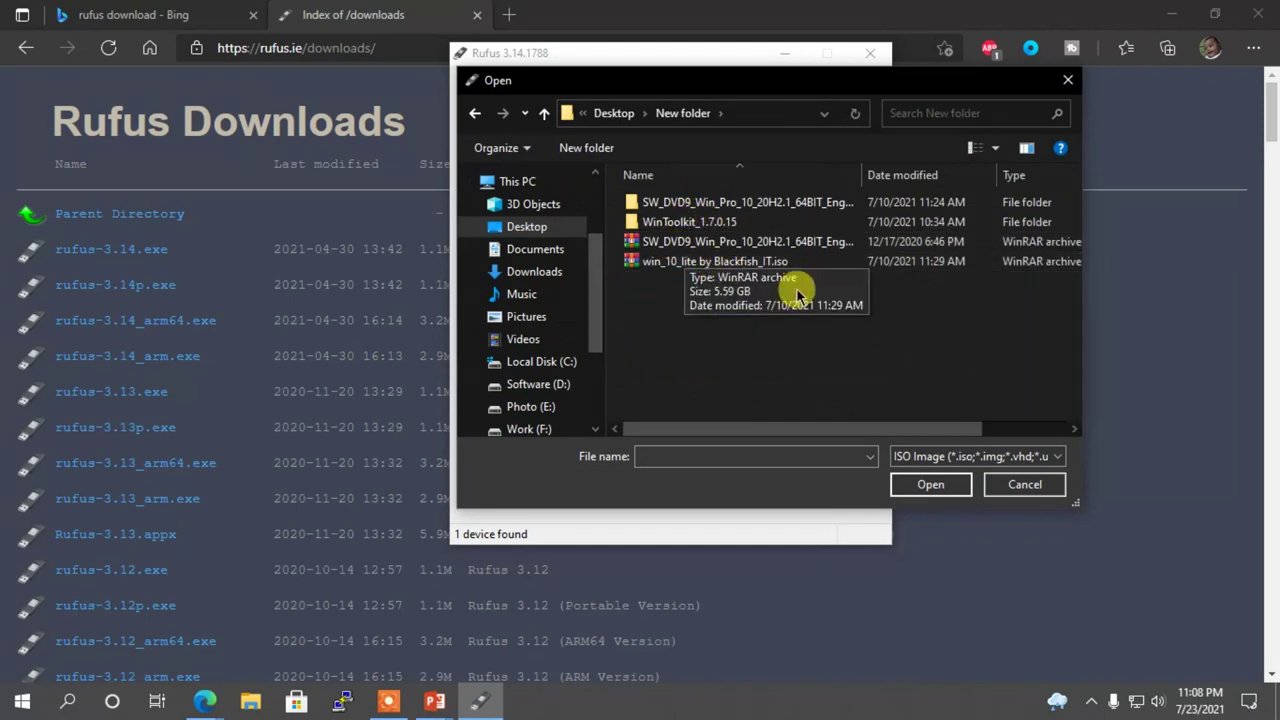
click(710, 265)
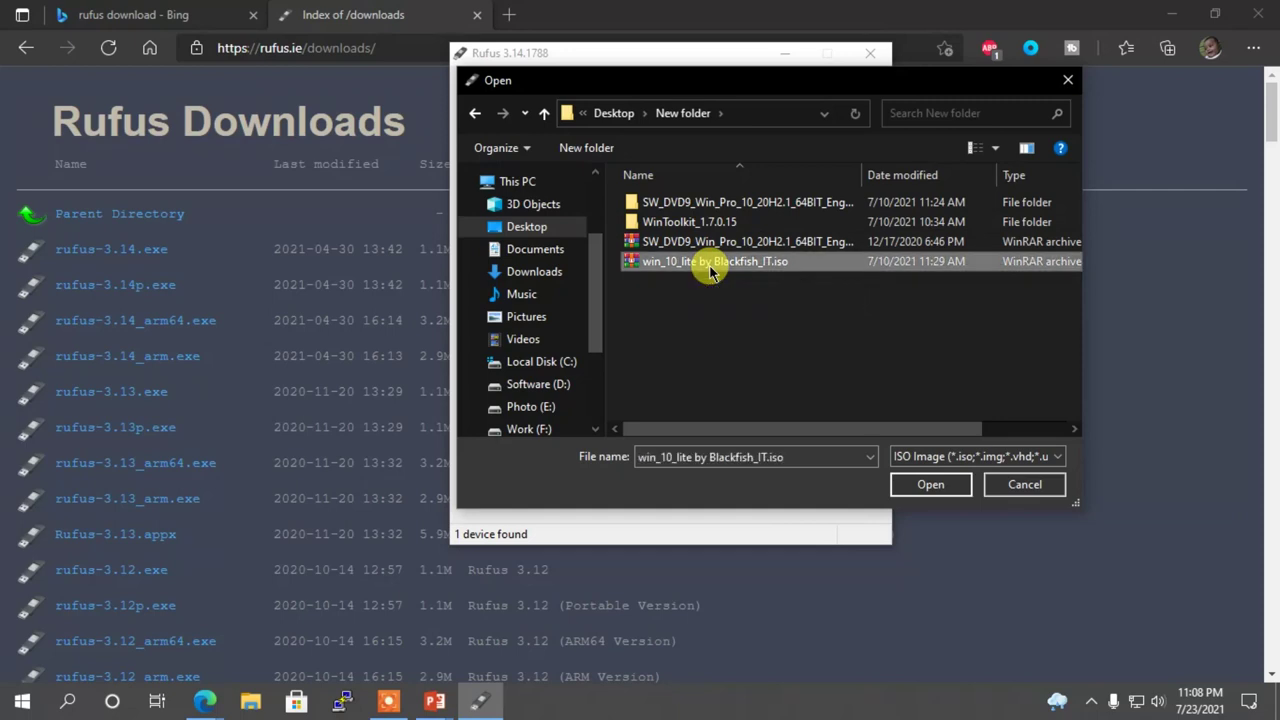
click(928, 486)
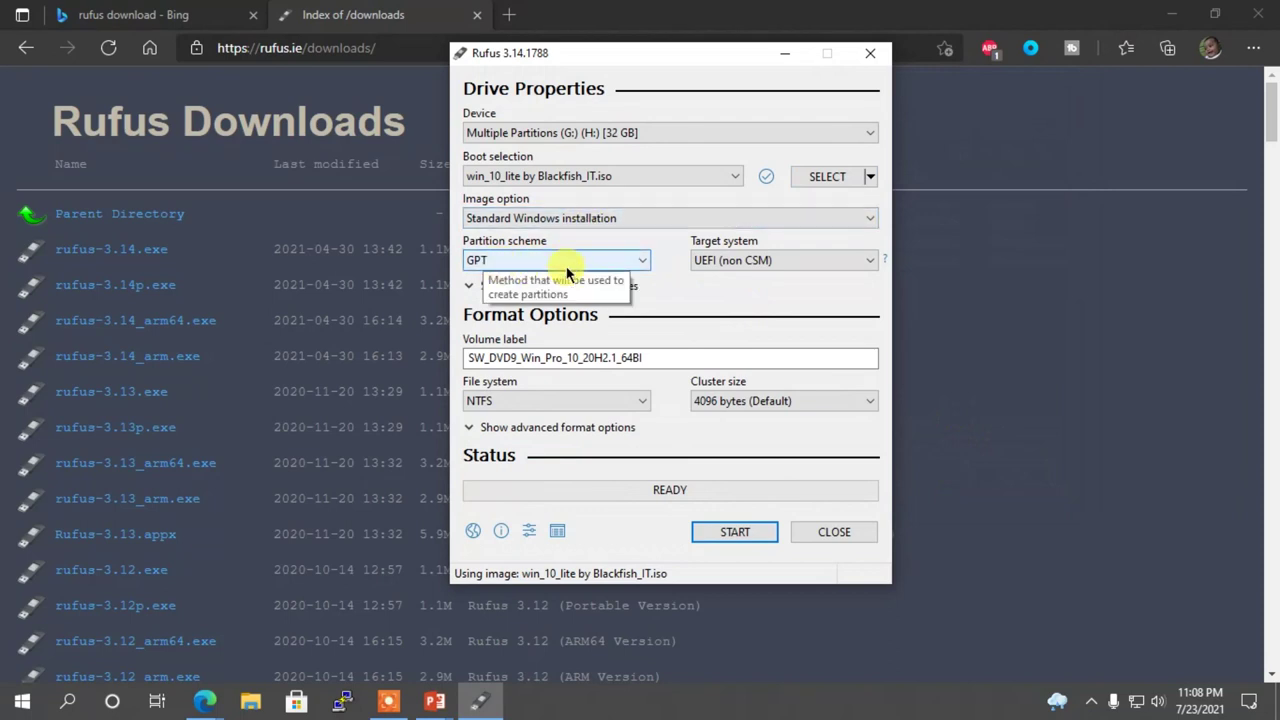
- Try the MBR partition scheme to compare its target system, and return the scheme to GPT
click(511, 259)
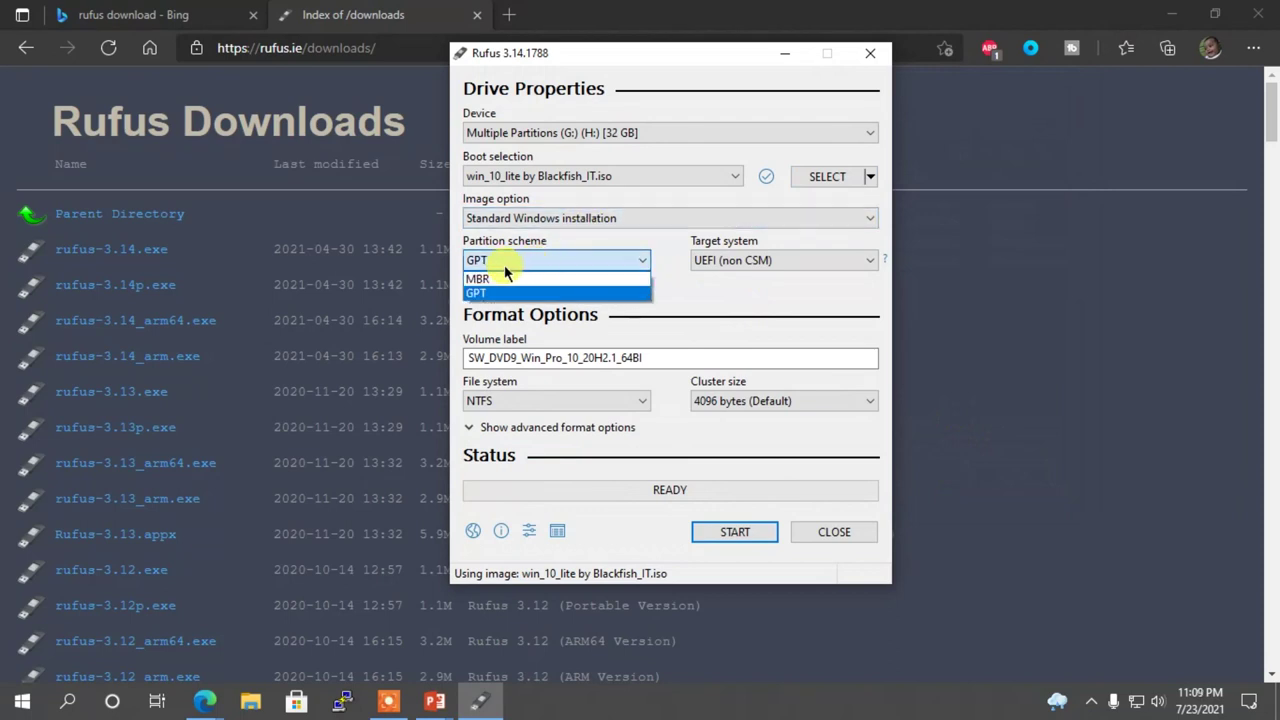
click(525, 264)
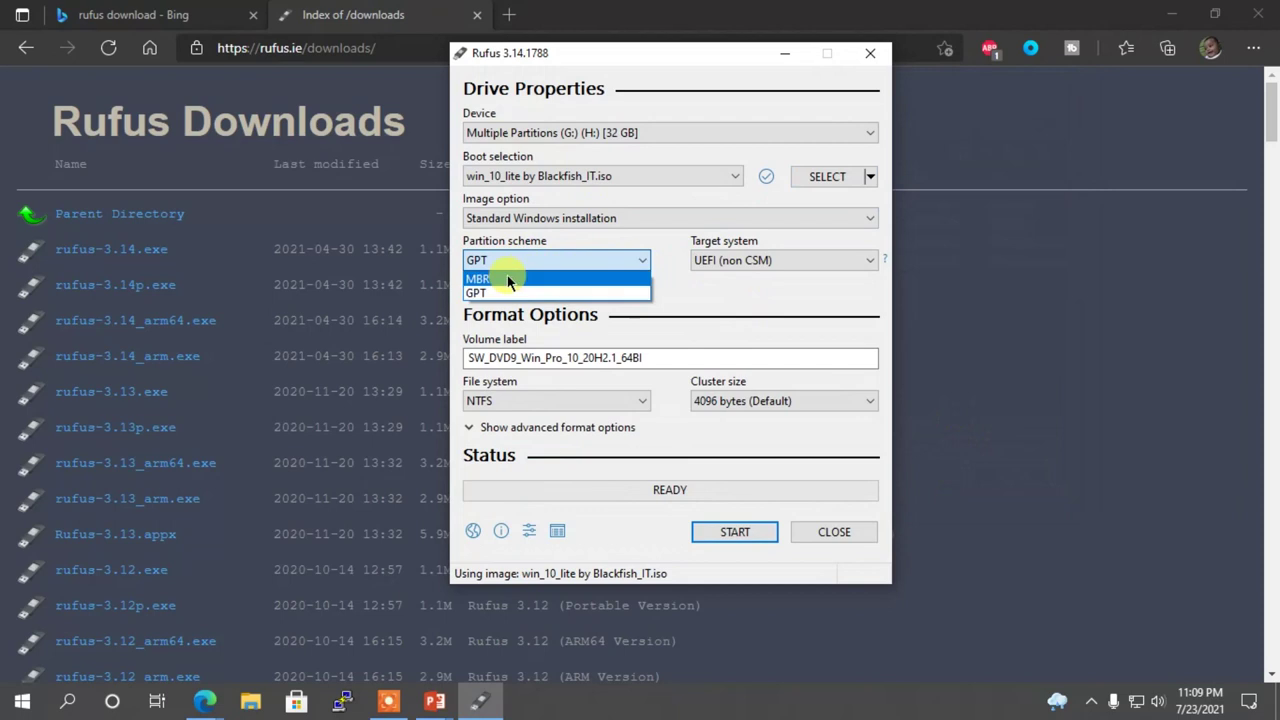
scroll(539, 258, up, 1)
click(536, 262)
click(505, 290)
click(598, 264)
click(533, 273)
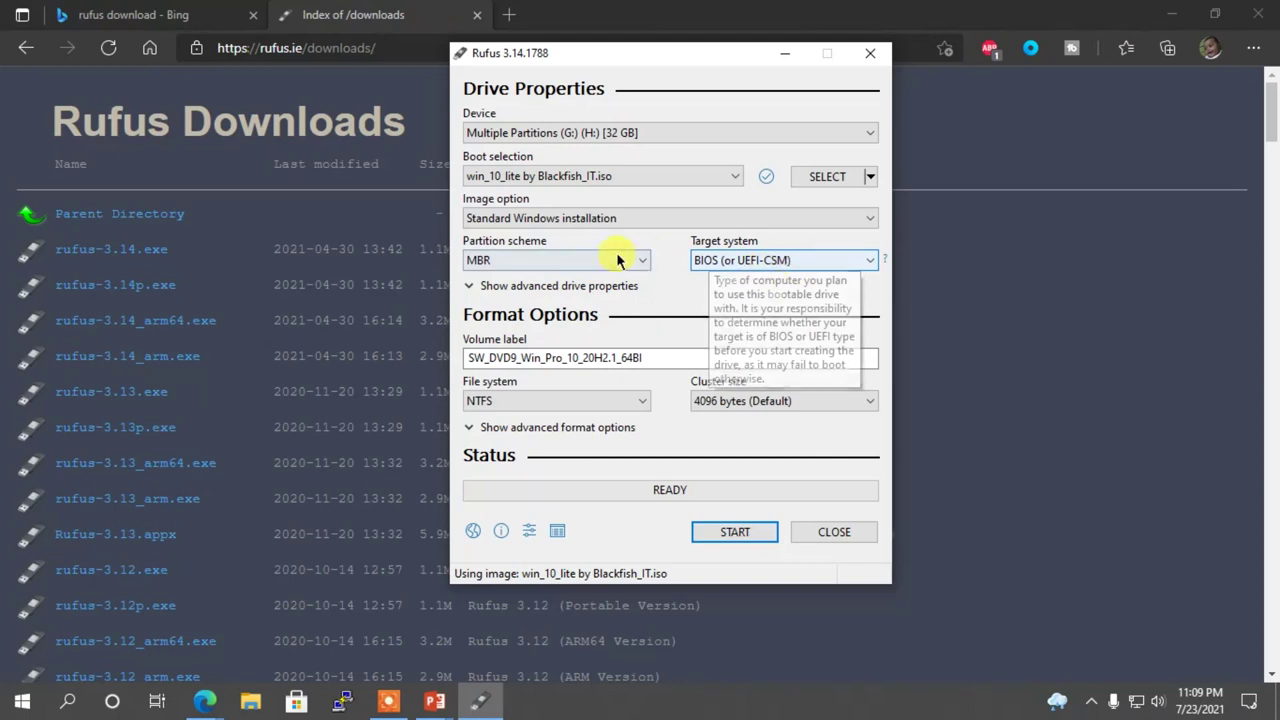
click(573, 256)
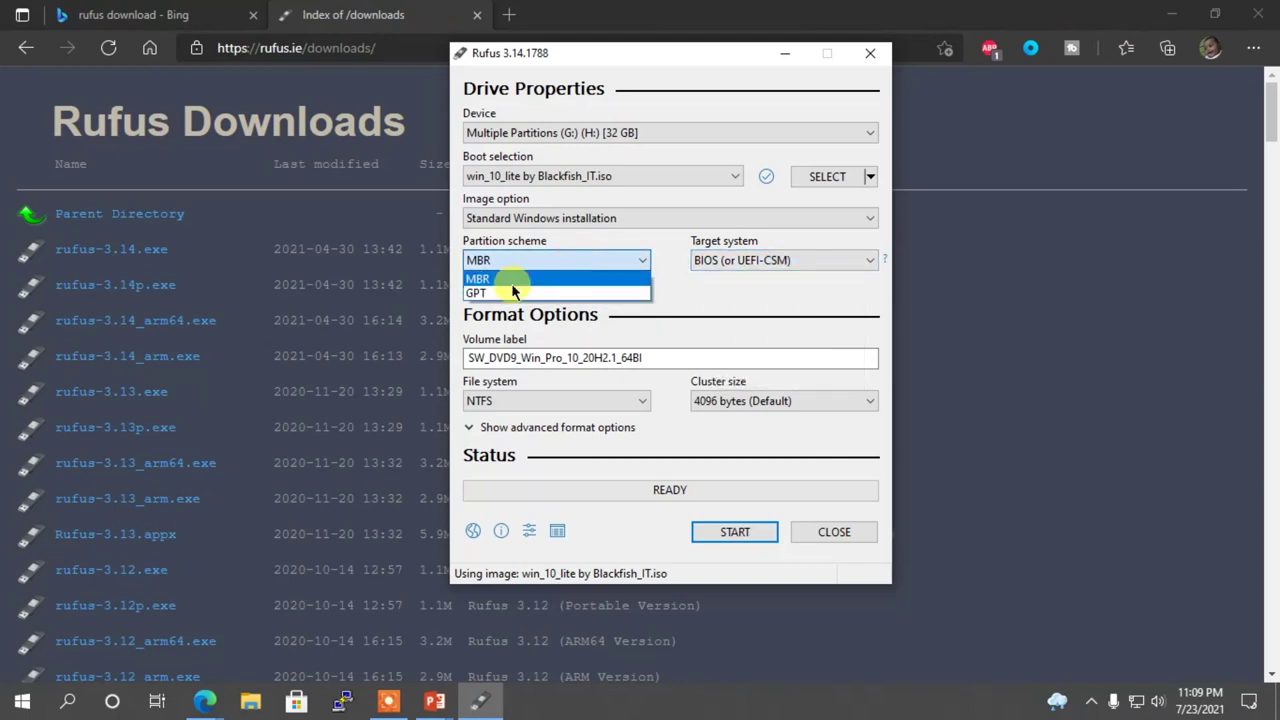
click(501, 292)
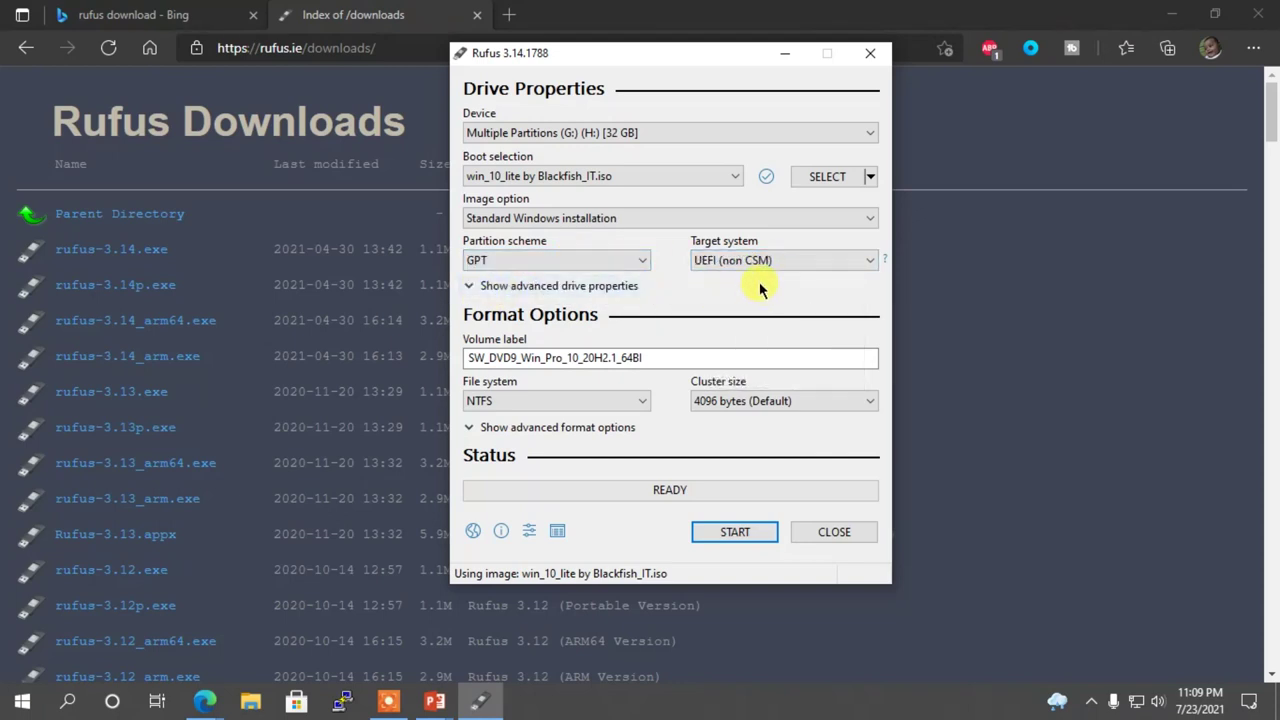
click(572, 261)
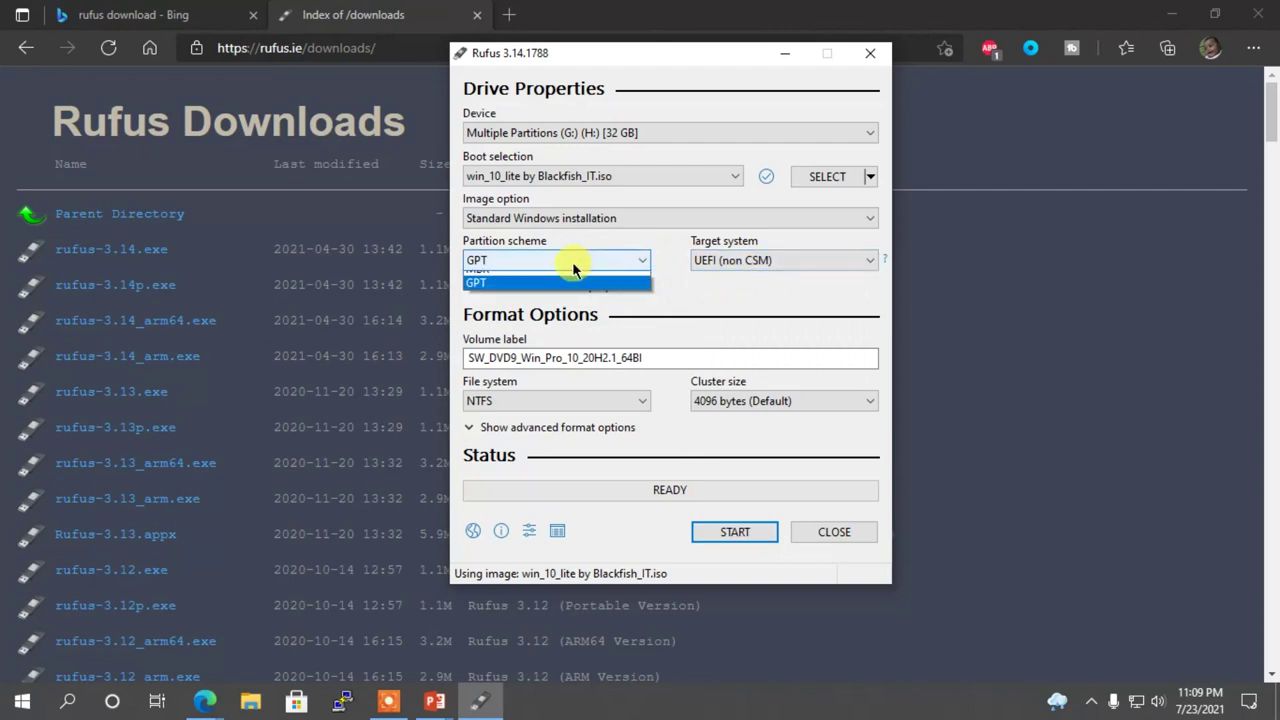
click(488, 293)
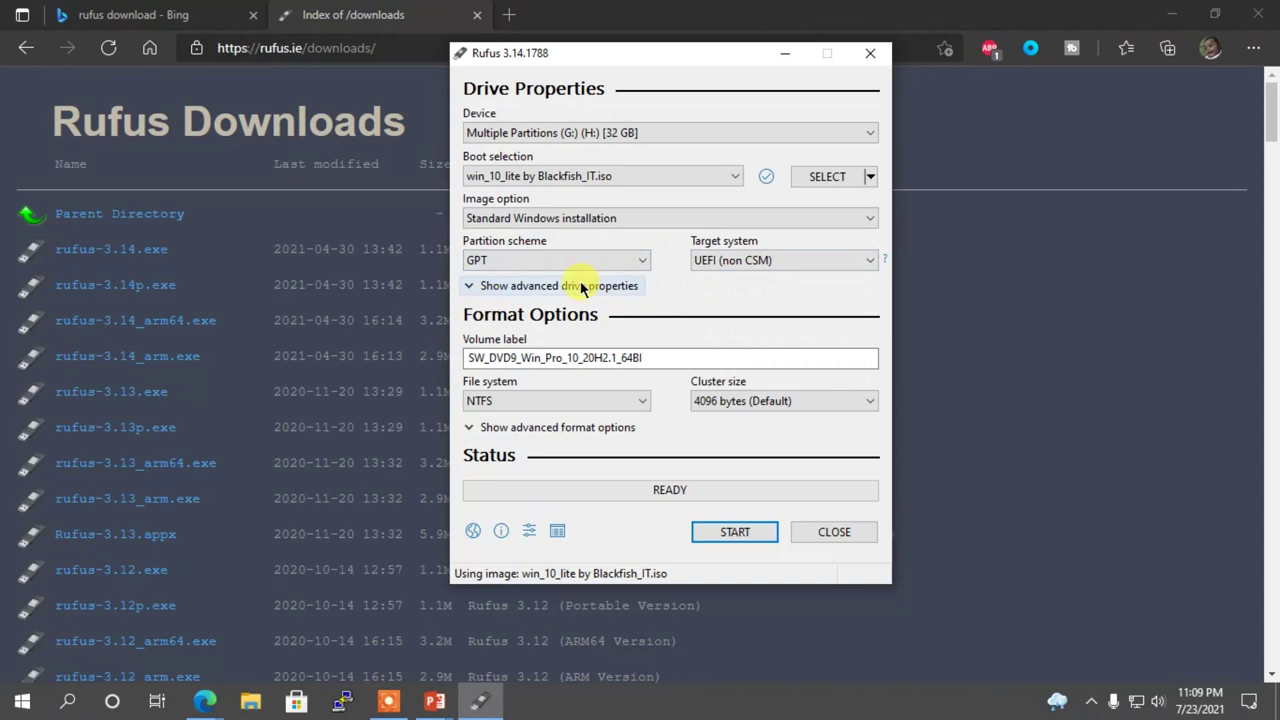
- Write the Windows image to the USB drive, accepting the erasure of its data, and close Rufus once writing completes
click(726, 537)
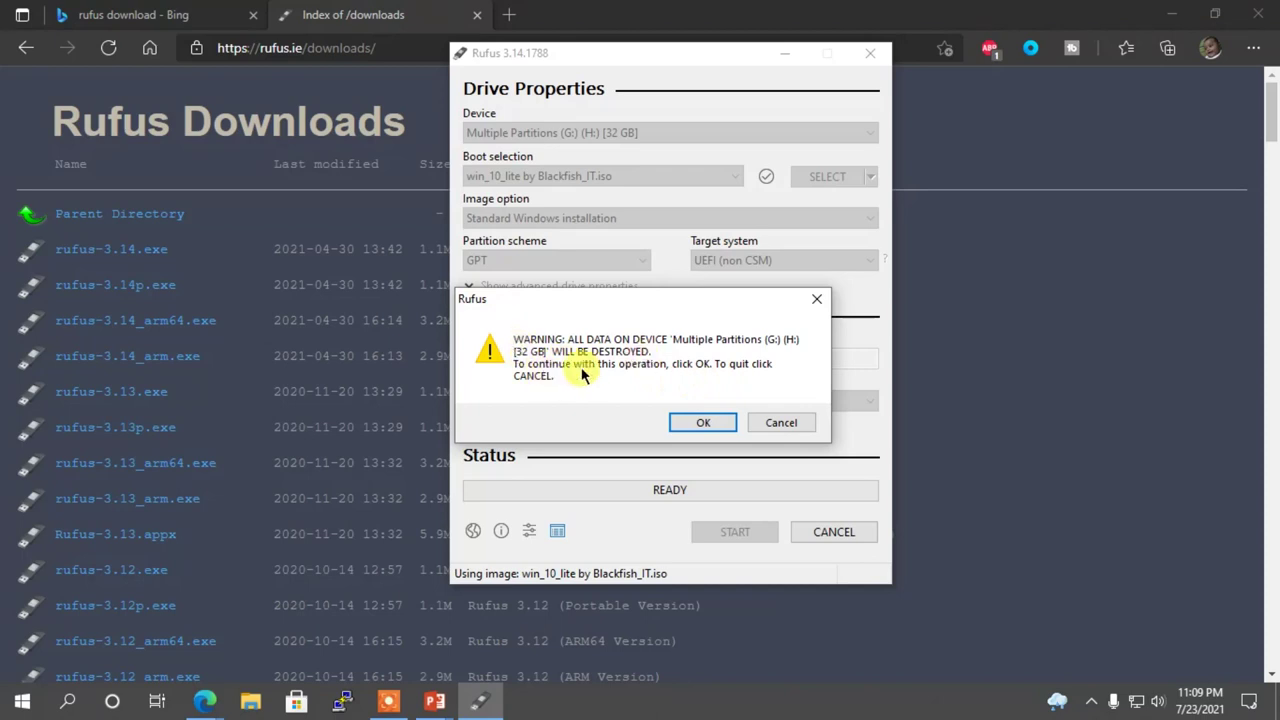
click(703, 423)
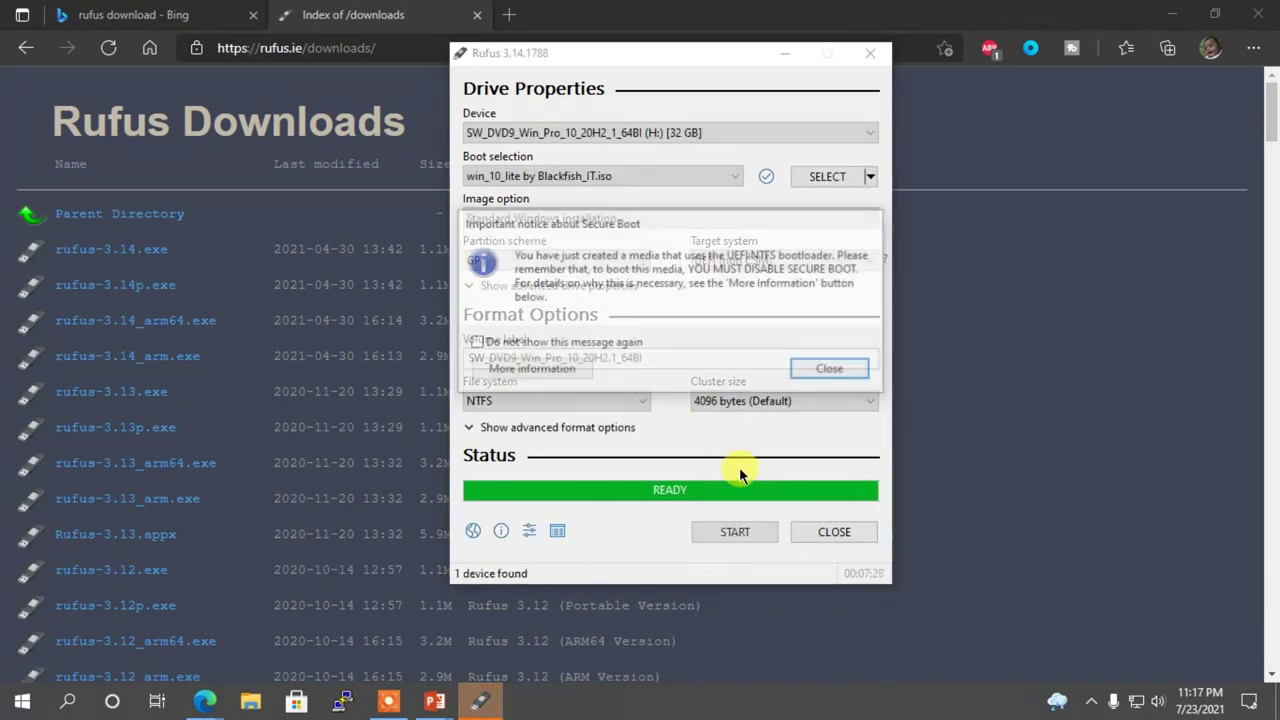
click(832, 371)
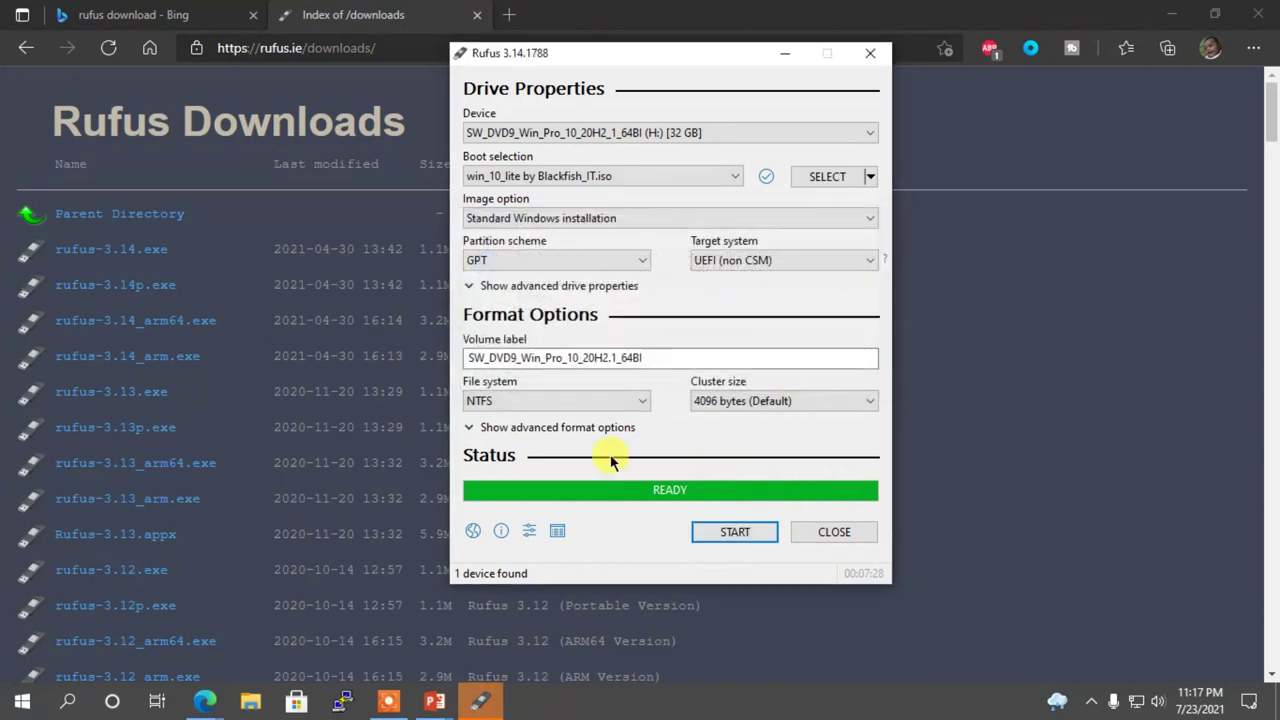
click(843, 535)
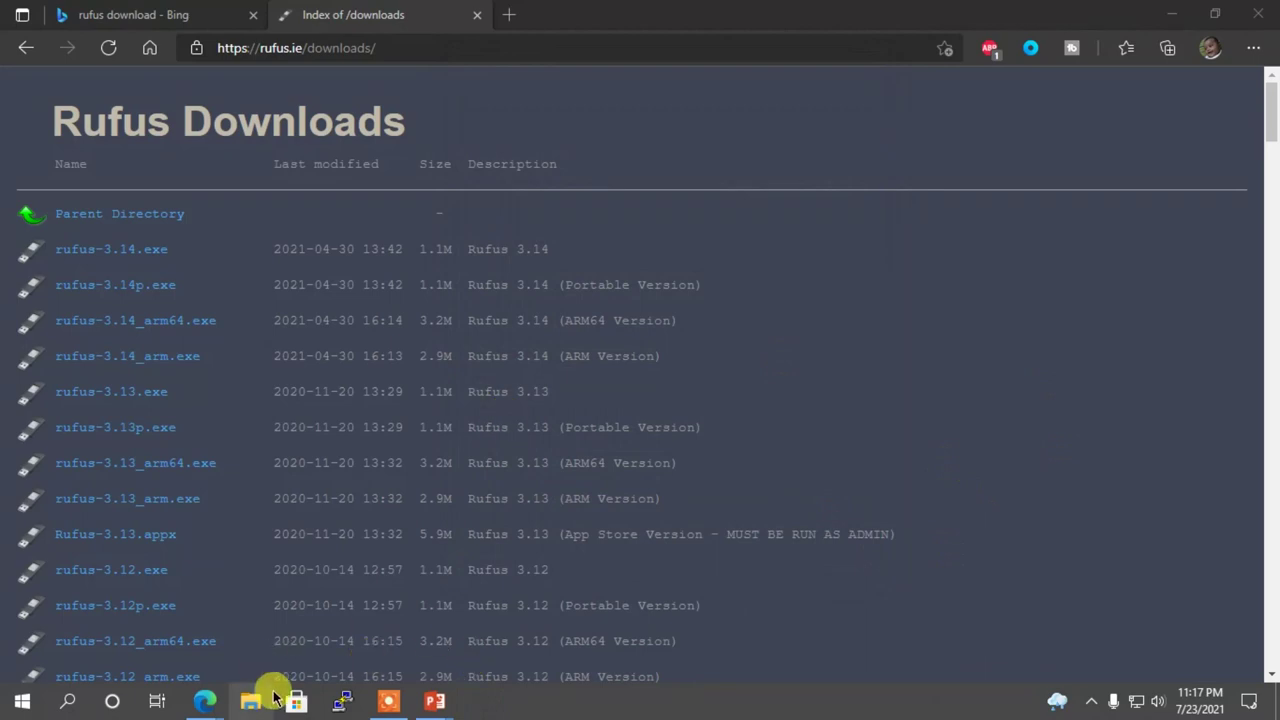
- In File Explorer, eject the SW_DVD9_Win_Pro_10_20H2_1_64BI (H:) USB drive and refresh This PC after reconnecting it
key(super+e)
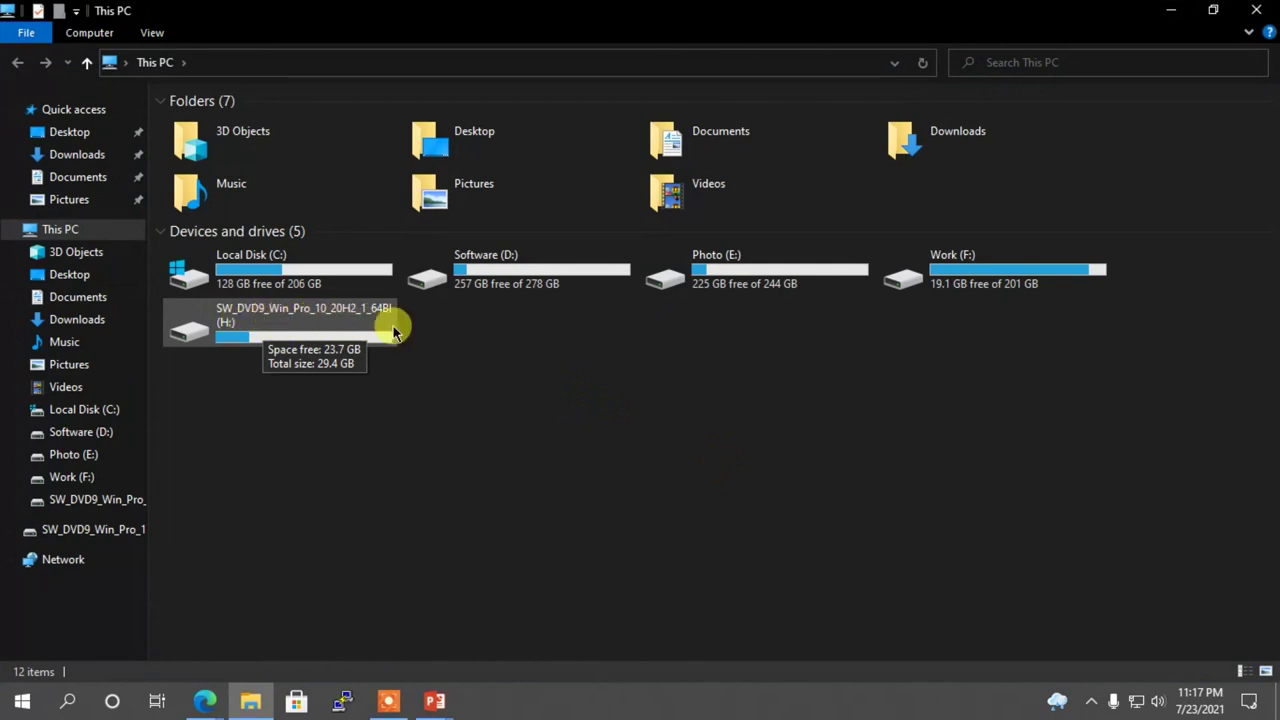
right_click(518, 388)
click(566, 463)
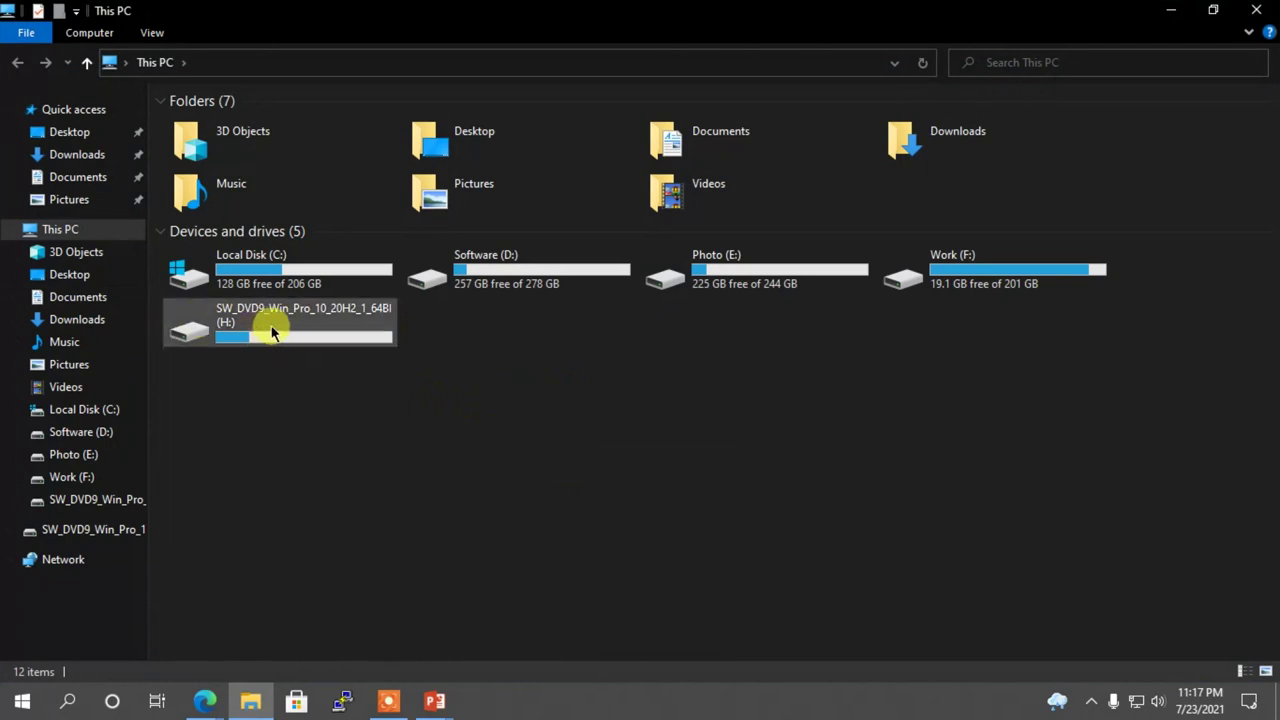
click(264, 323)
right_click(330, 335)
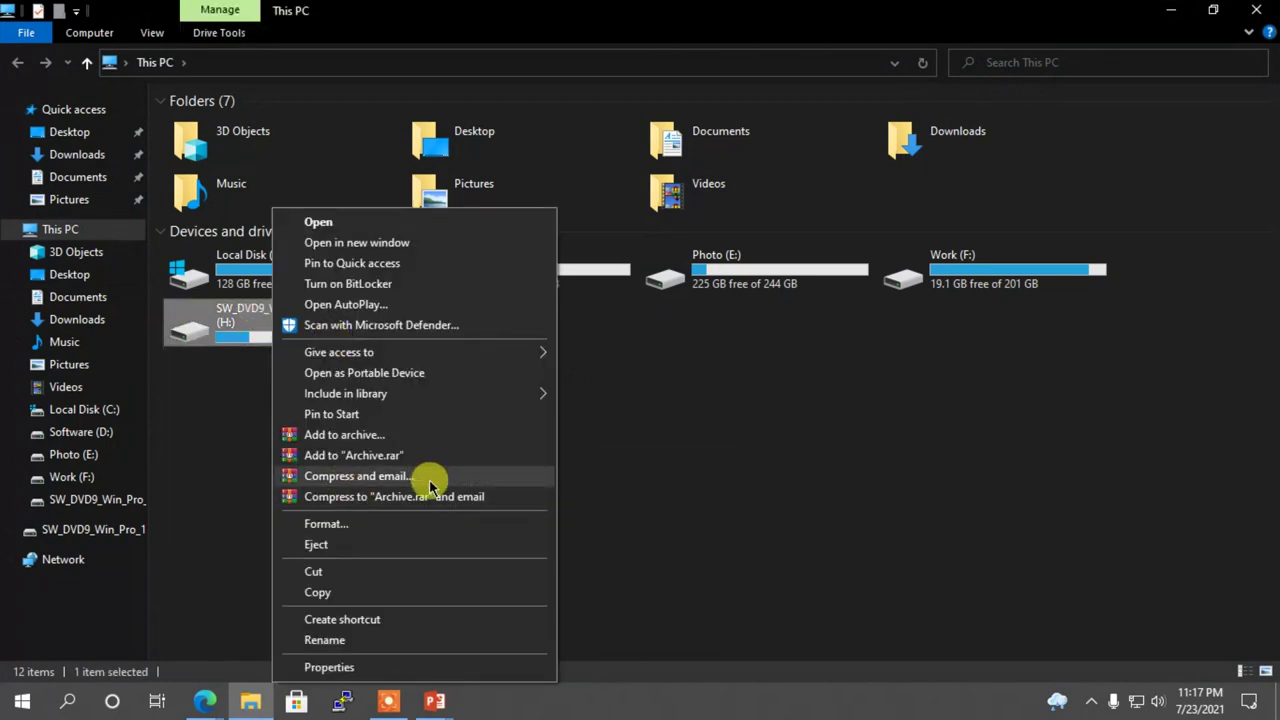
click(335, 544)
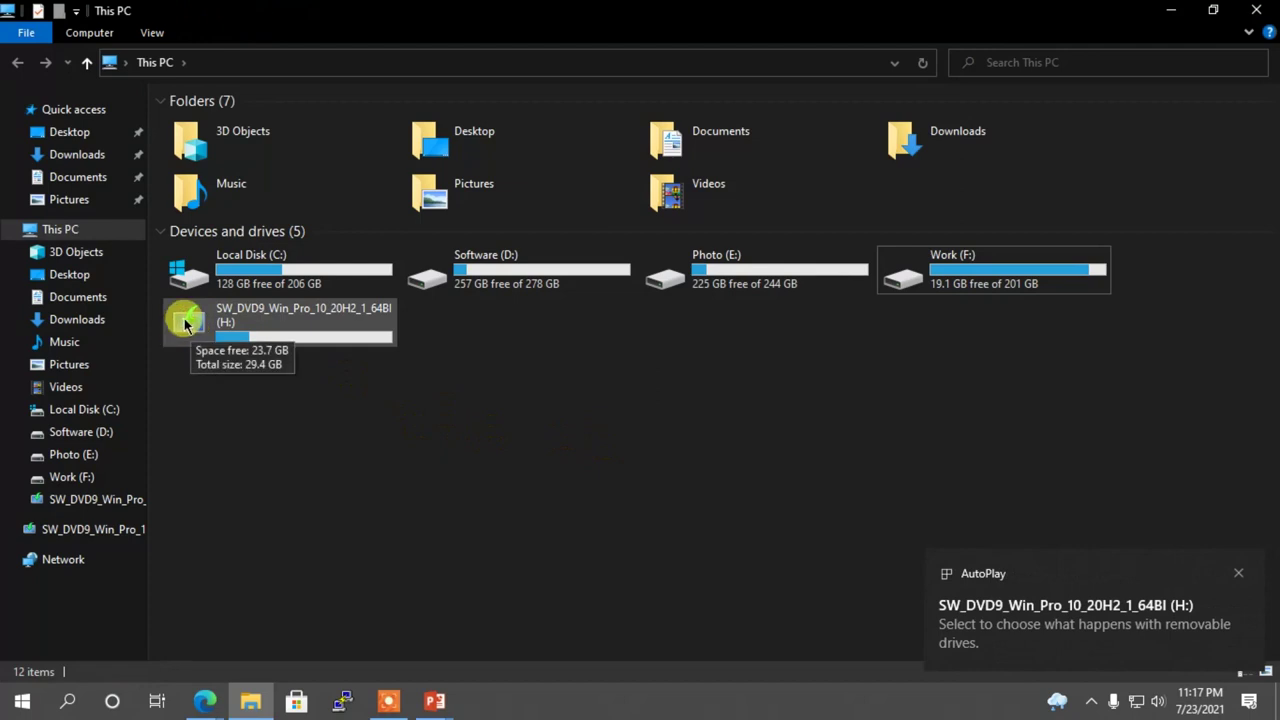
right_click(552, 442)
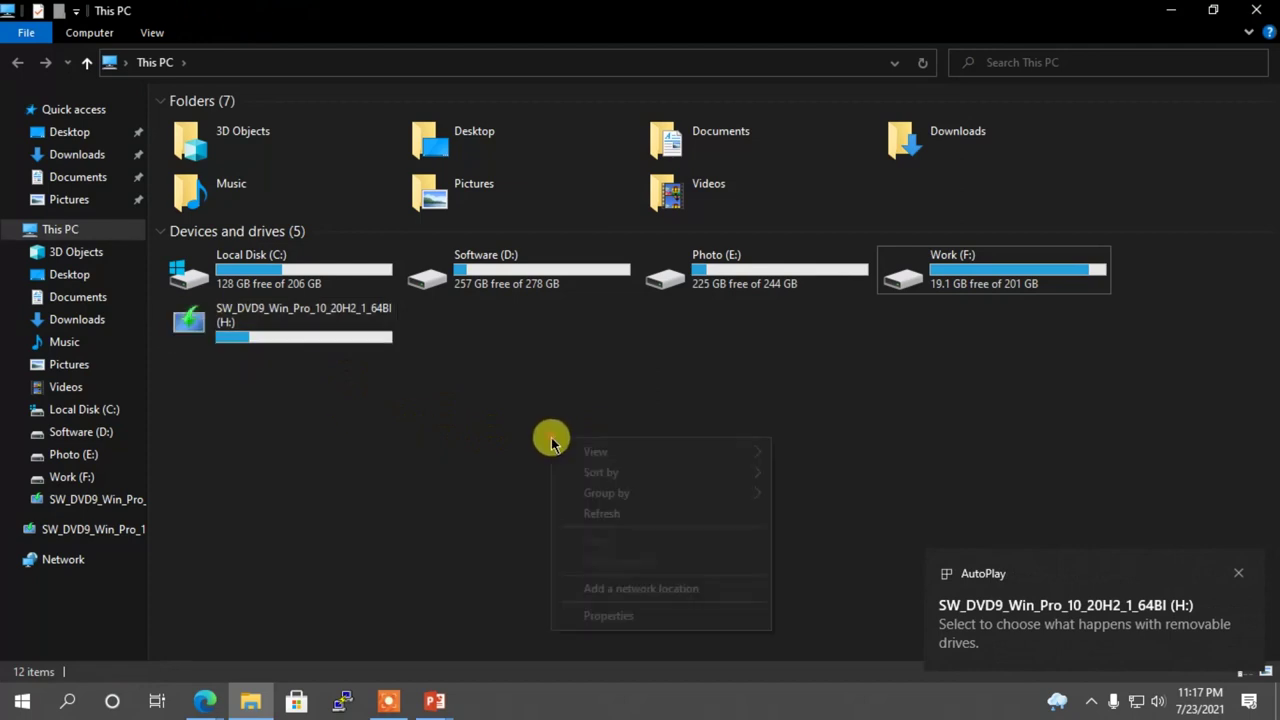
click(595, 514)
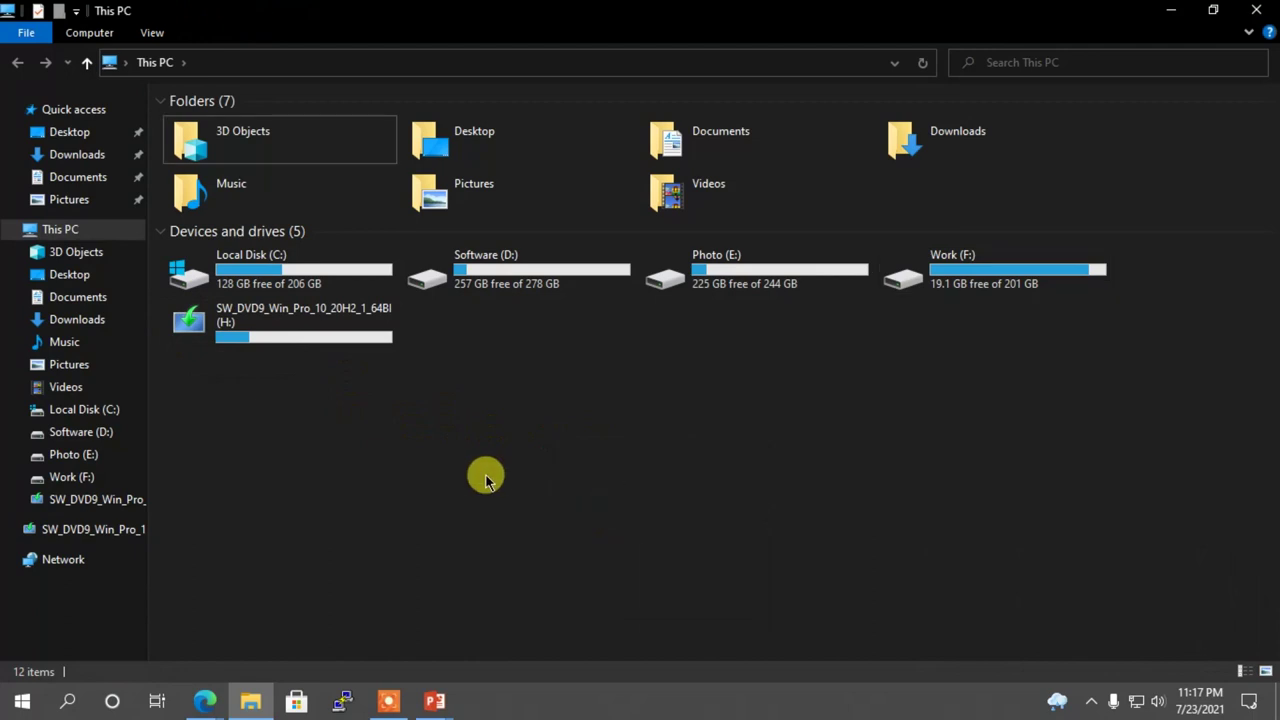